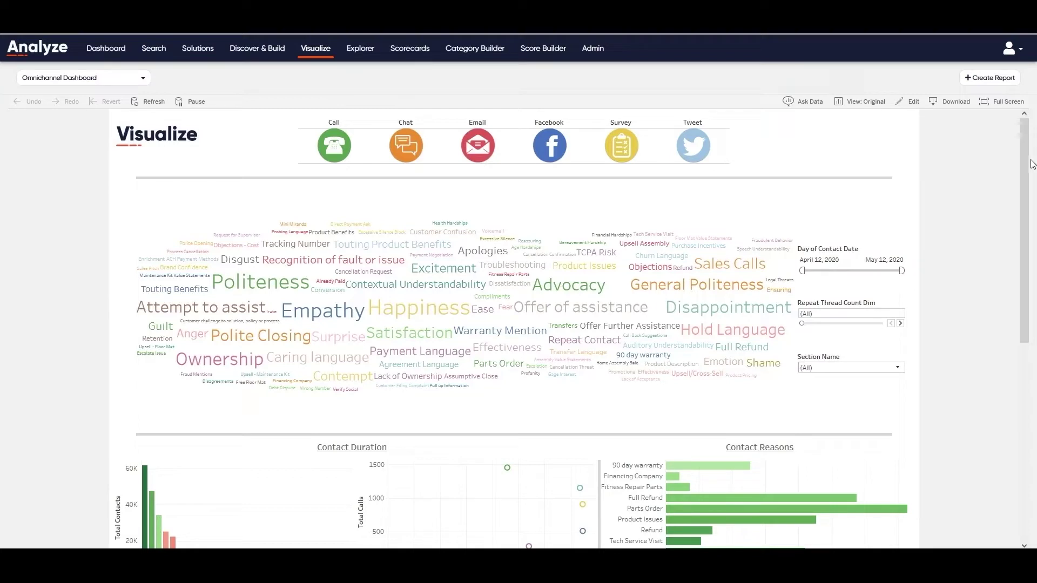
# Step: Filter the dashboard to the Chat channel to reach the 10,034-contact search list
pyautogui.moveTo(1027, 155)
pyautogui.mouseDown()
pyautogui.moveTo(1020, 174)
pyautogui.moveTo(1016, 146)
pyautogui.mouseUp()
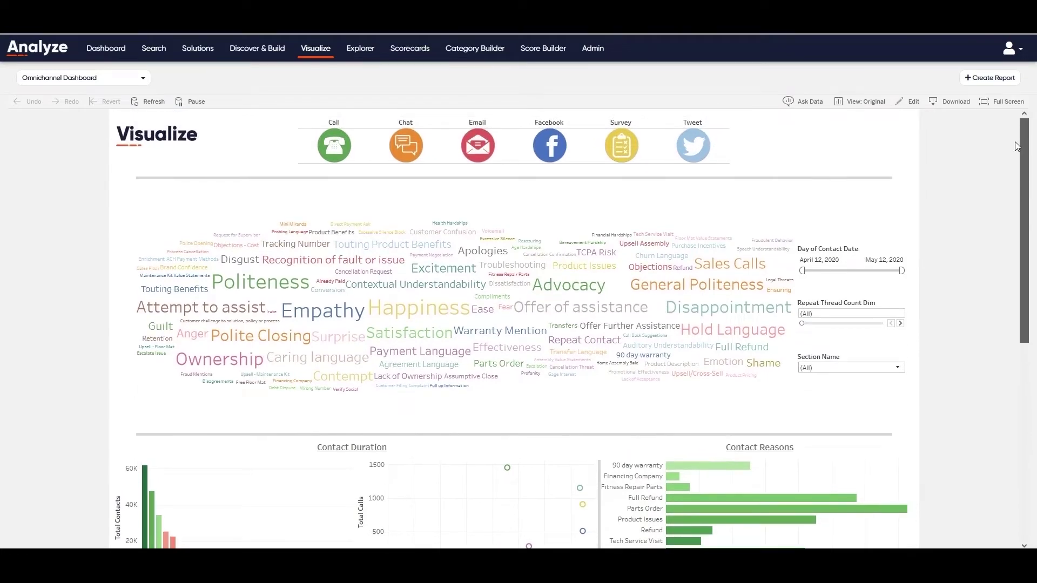
pyautogui.click(407, 153)
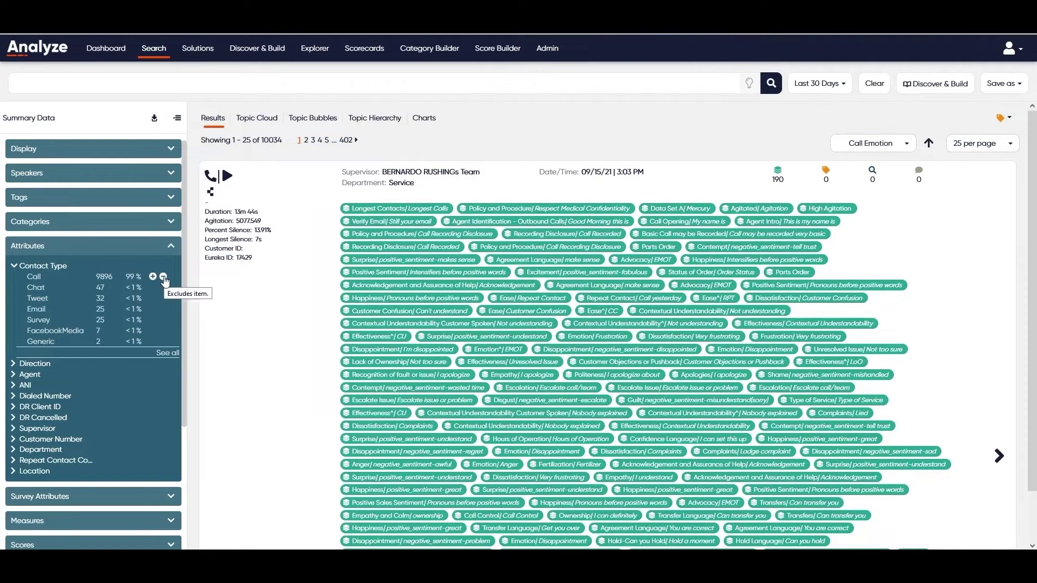
# Step: Exclude Call contacts and set the search query to '! AND' plus the pouting angry emoji
pyautogui.click(164, 279)
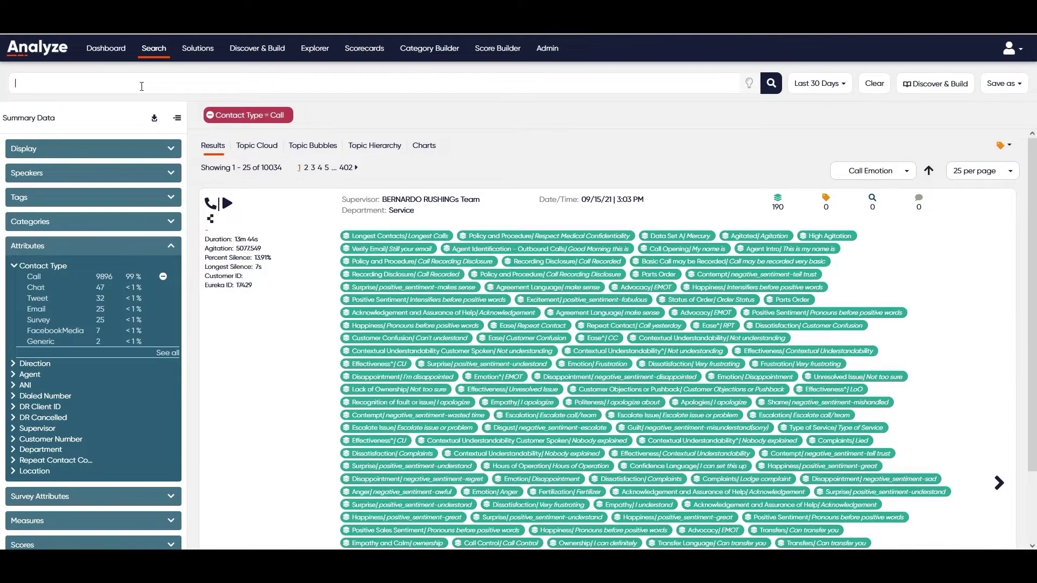
pyautogui.write('! AND')
pyautogui.press('super+period')
pyautogui.write('angry')
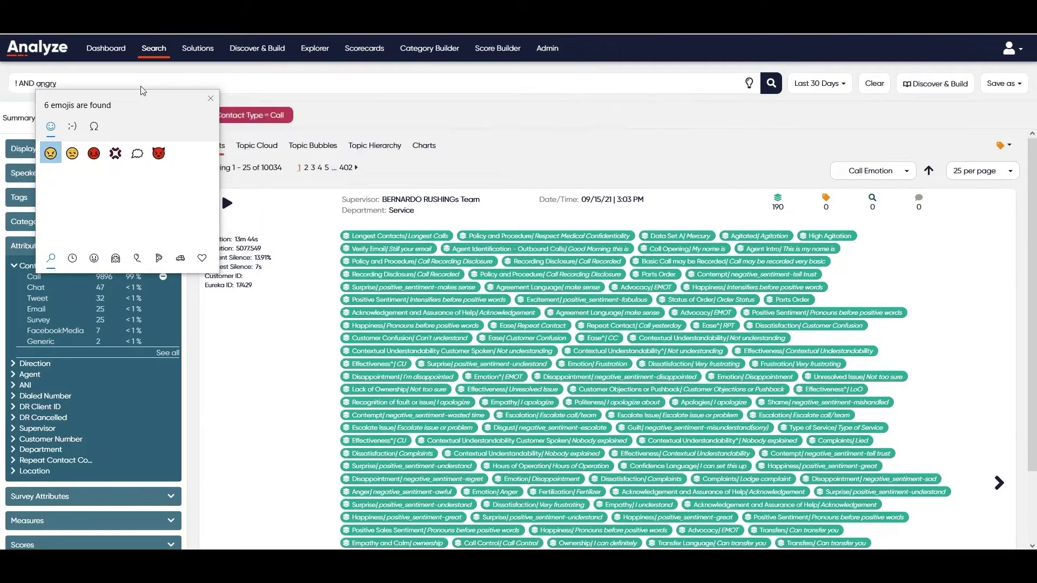
pyautogui.click(93, 153)
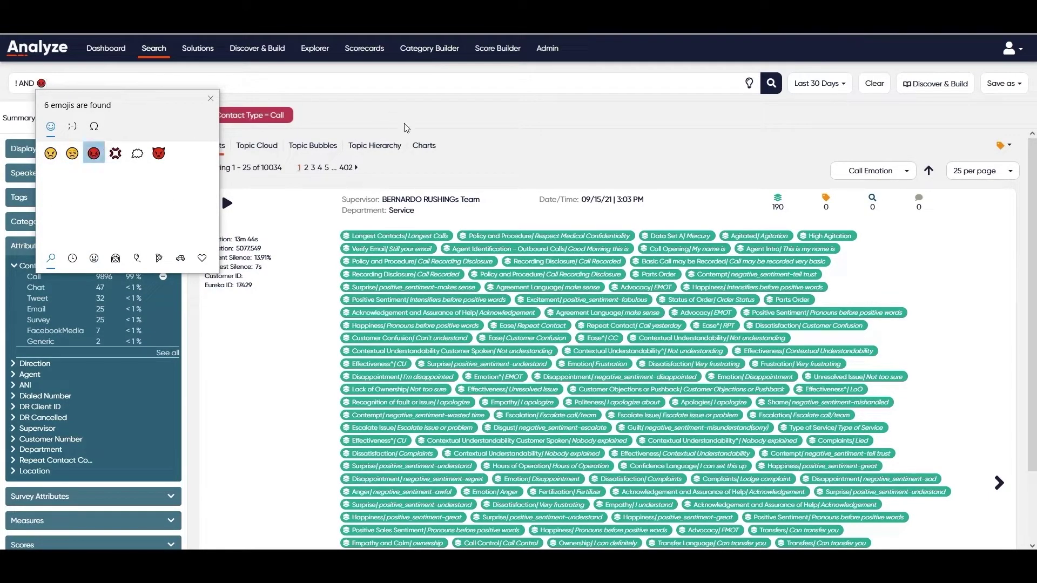
# Step: Run the angry-emoji search, narrowing results to 3 contacts: 2 tweets and 1 chat
pyautogui.click(773, 88)
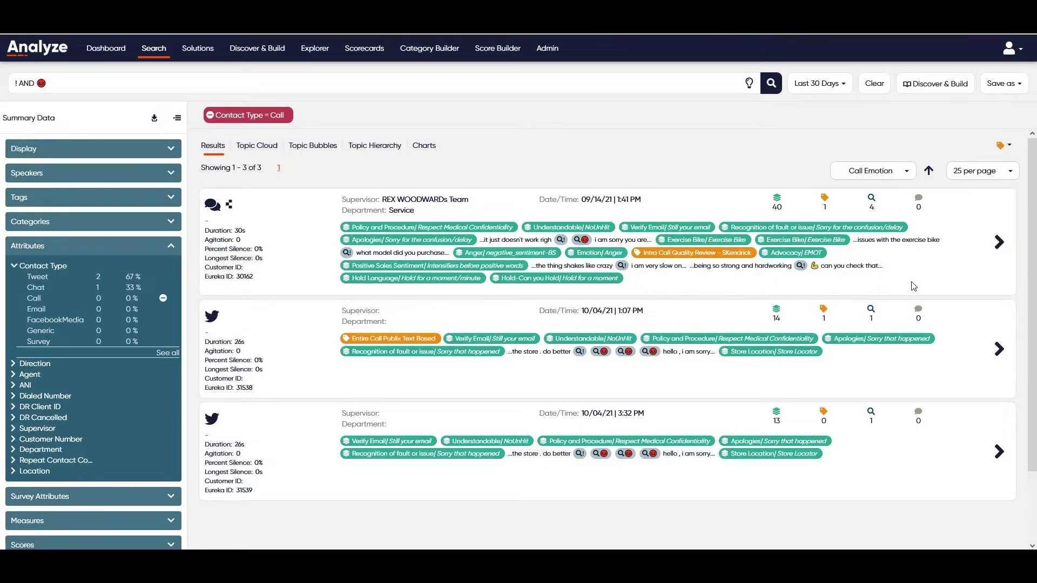
# Step: Open the first chat result, collapse Comments, expand its Categories, and view its Experience journey
pyautogui.click(1000, 243)
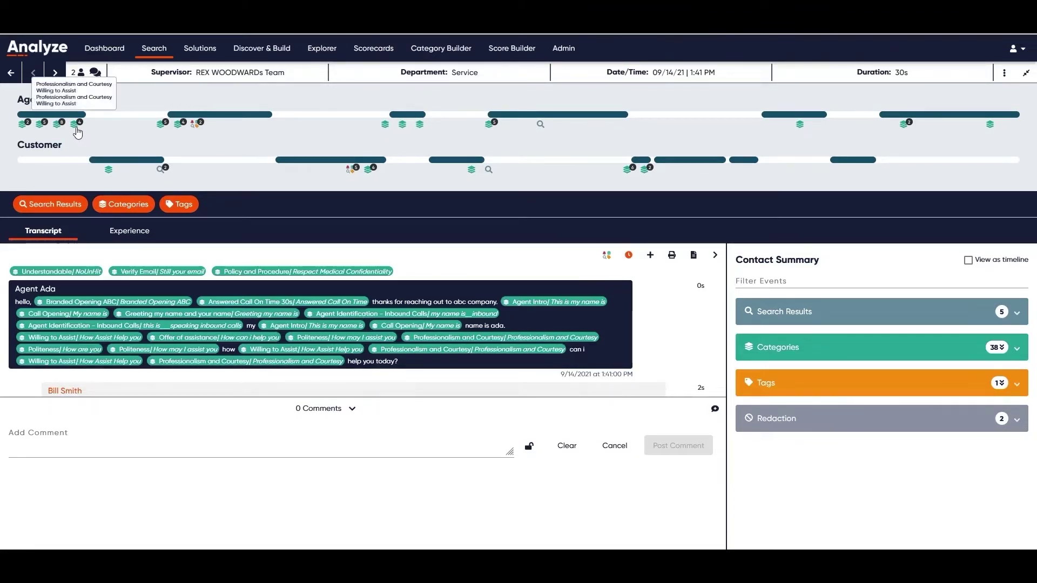
pyautogui.moveTo(174, 133)
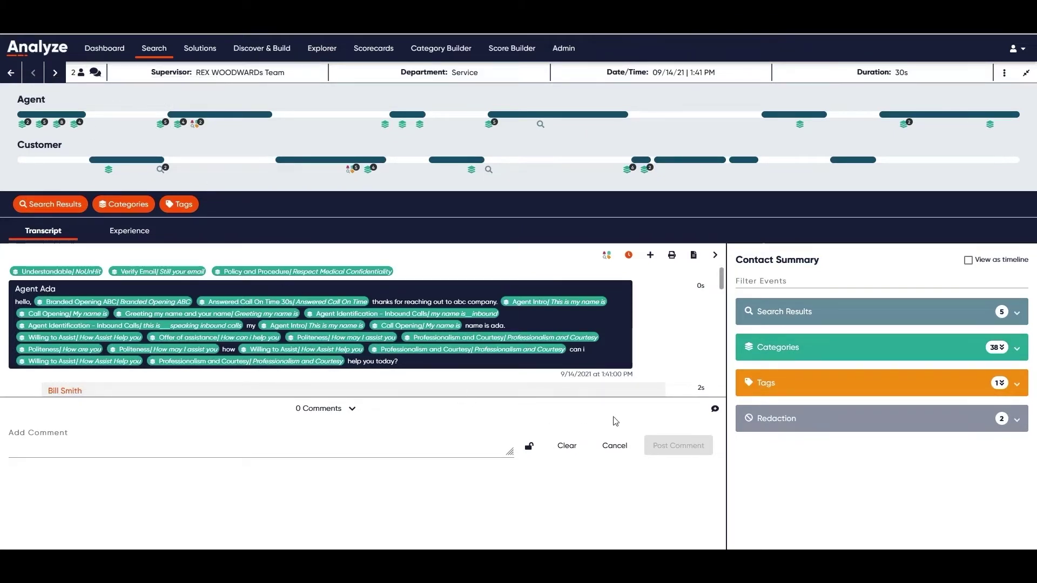
pyautogui.click(715, 410)
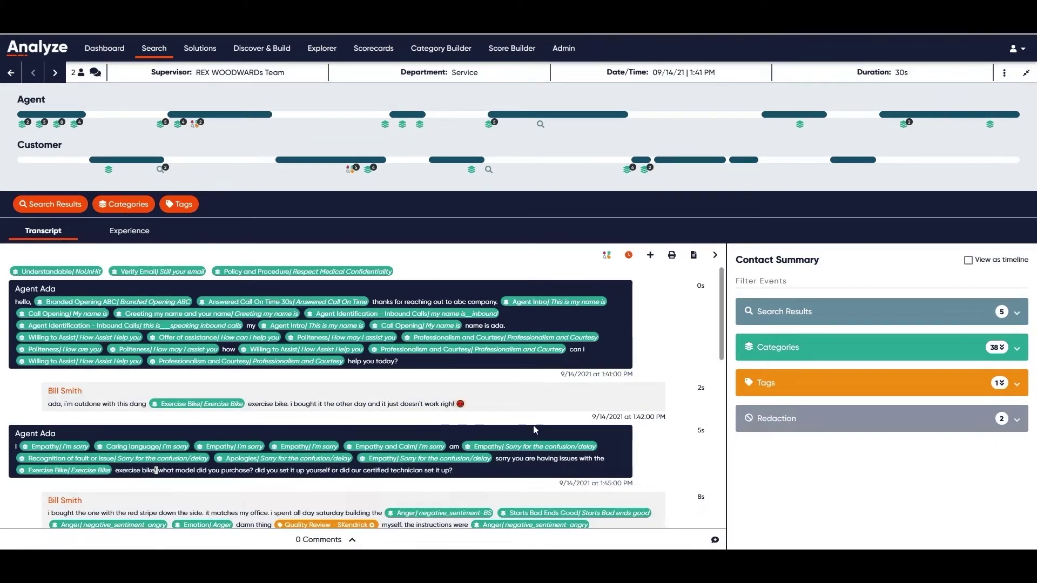
pyautogui.click(764, 359)
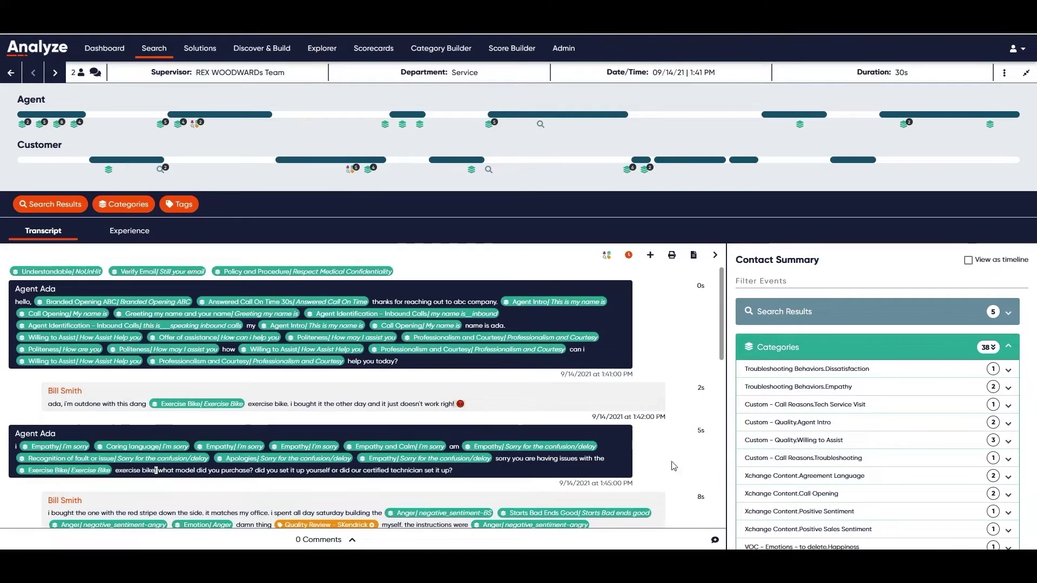
pyautogui.click(140, 236)
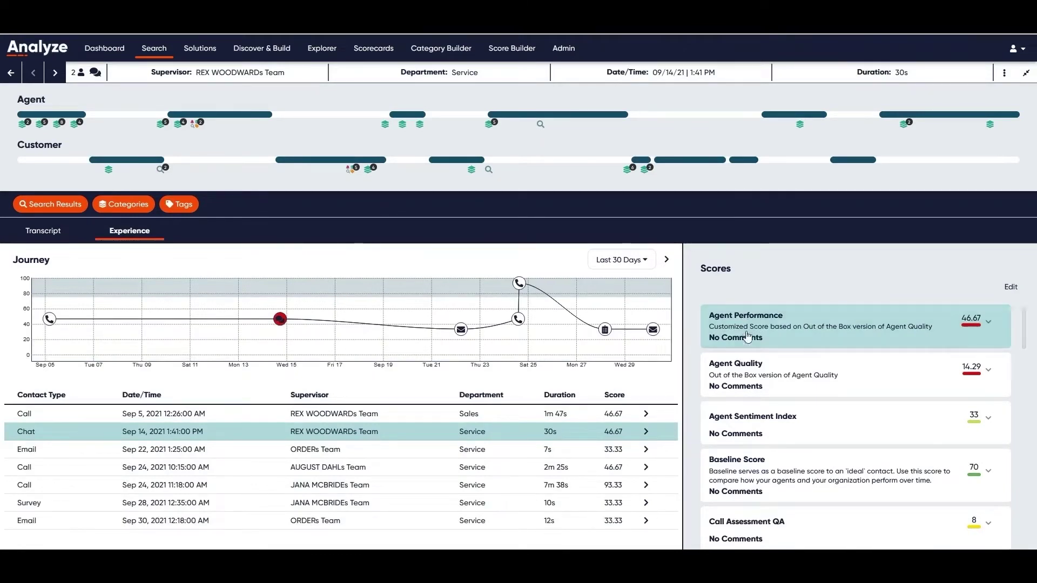
# Step: Expand the 14.29 Agent Quality score into Ownership, Politeness and Positivity, and Compliments
pyautogui.click(846, 372)
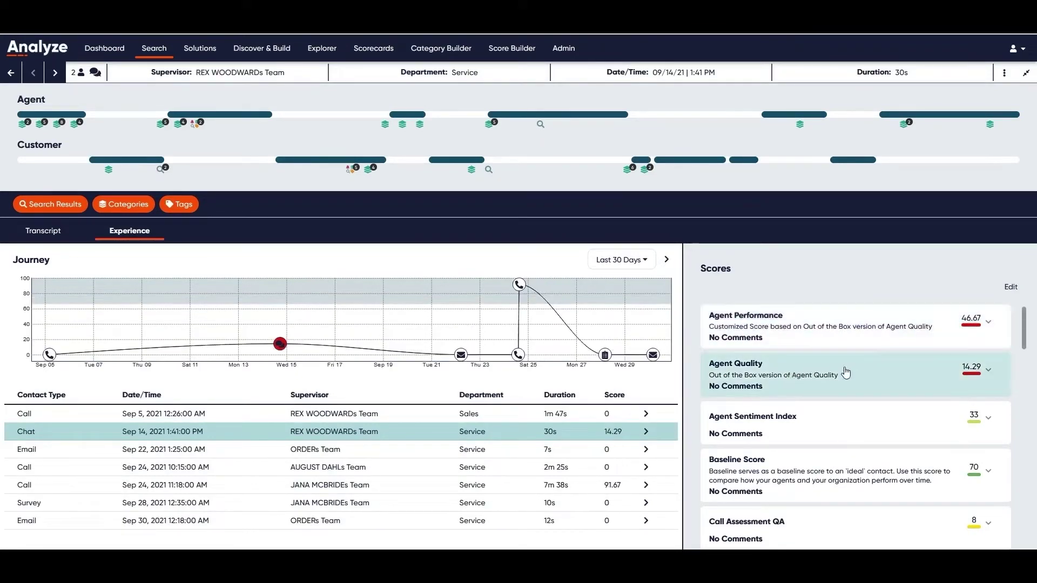
pyautogui.click(989, 370)
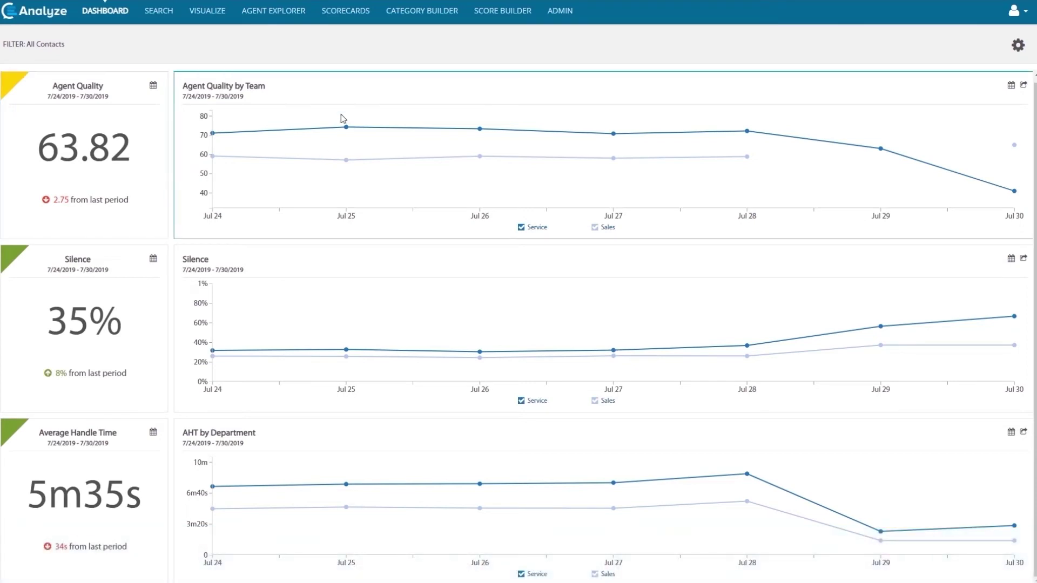
# Step: Open Scorecards comparing Service with Sales on Agent Quality, Silence and Average Duration Score
pyautogui.click(355, 20)
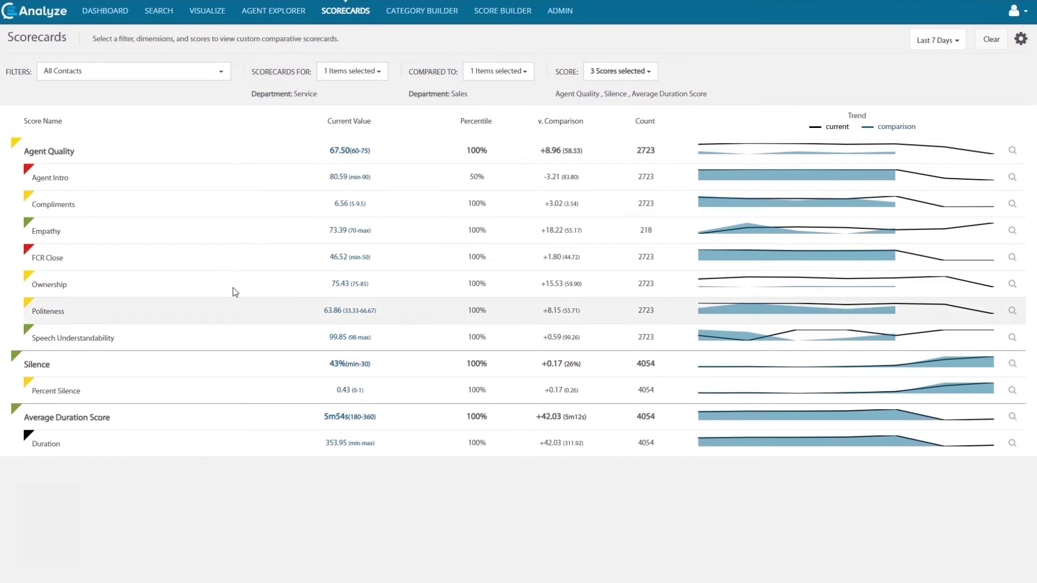
# Step: Check the Empathy weekly trend chart, then drill into the contacts behind the 43% Silence score
pyautogui.click(1013, 230)
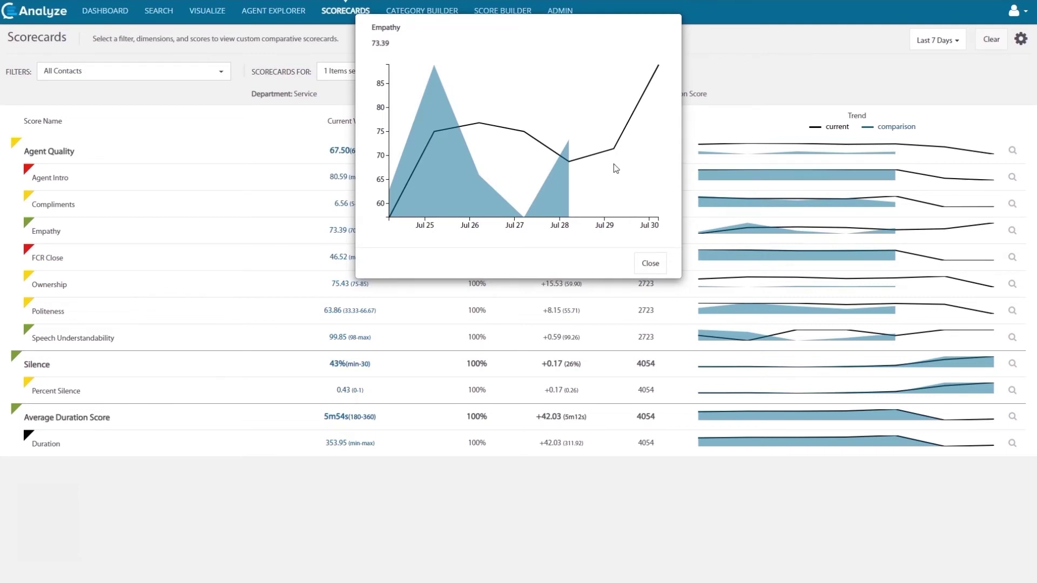
pyautogui.click(651, 263)
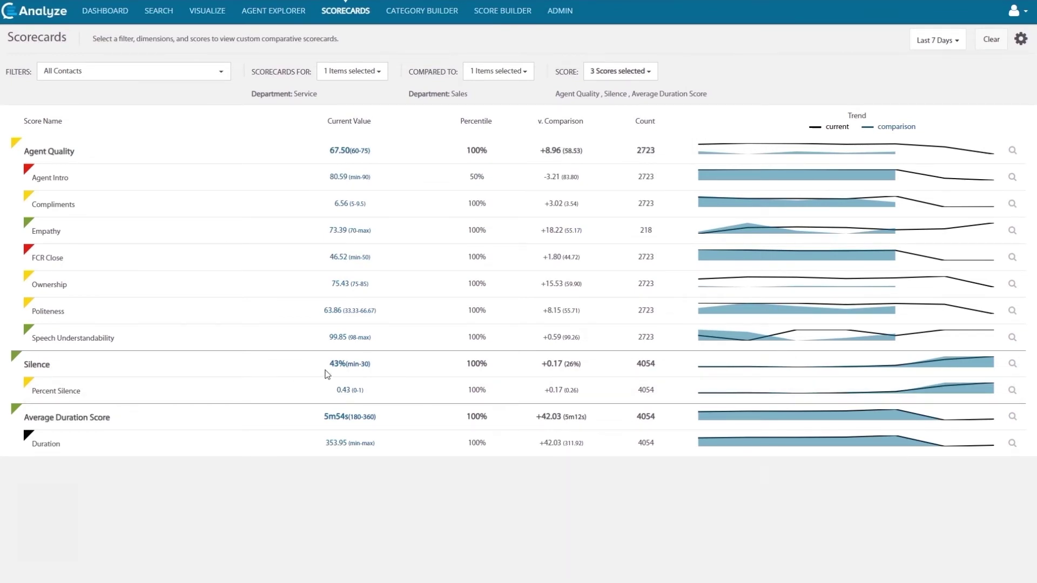
pyautogui.click(346, 365)
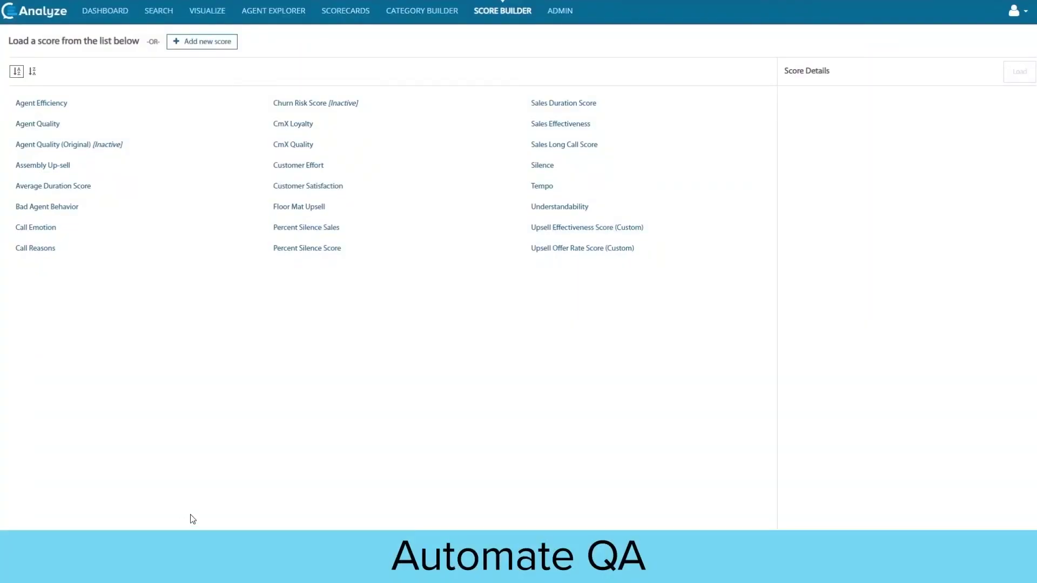
# Step: Load the Agent Quality score in Score Builder and expand the Empathy indicator's filter, mapping and ranges
pyautogui.click(50, 126)
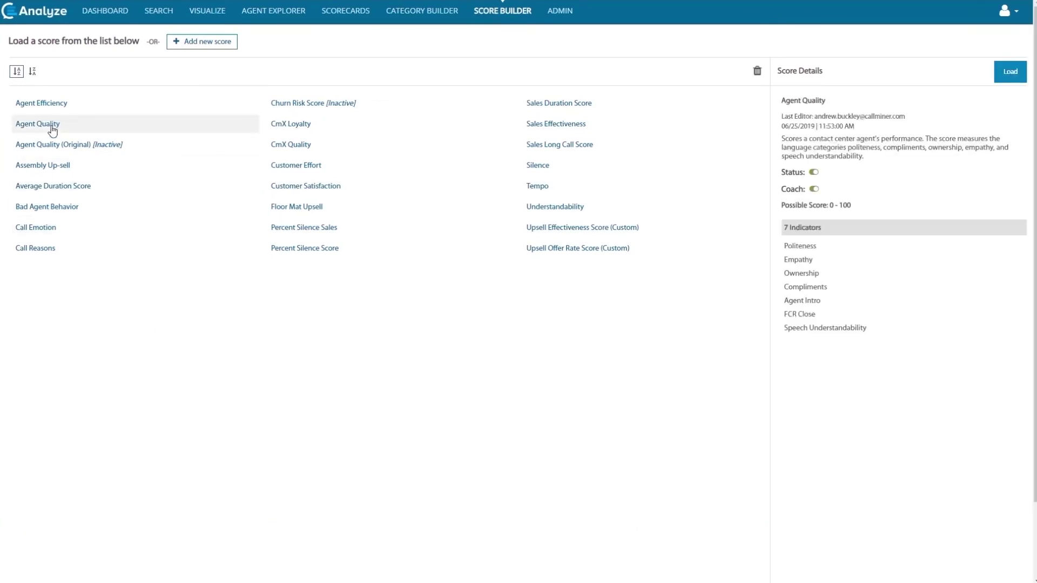
pyautogui.click(1009, 72)
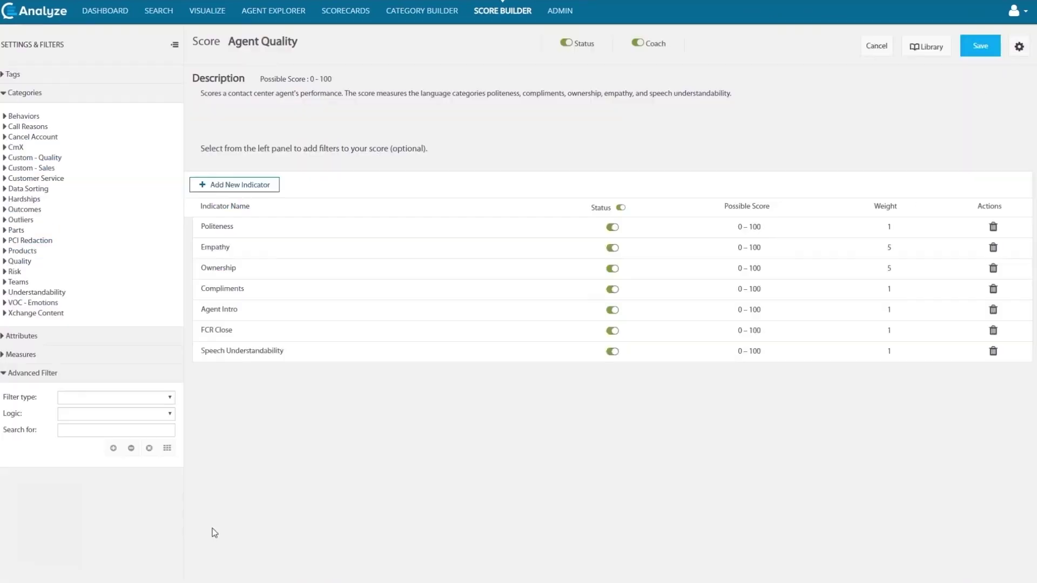
pyautogui.click(221, 249)
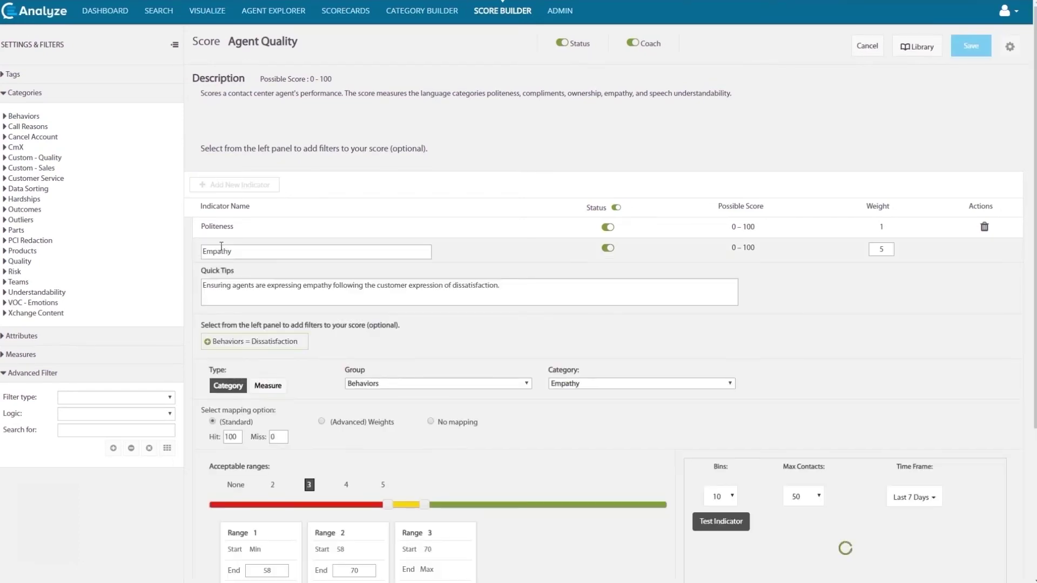
pyautogui.scroll(-3, 624, 445)
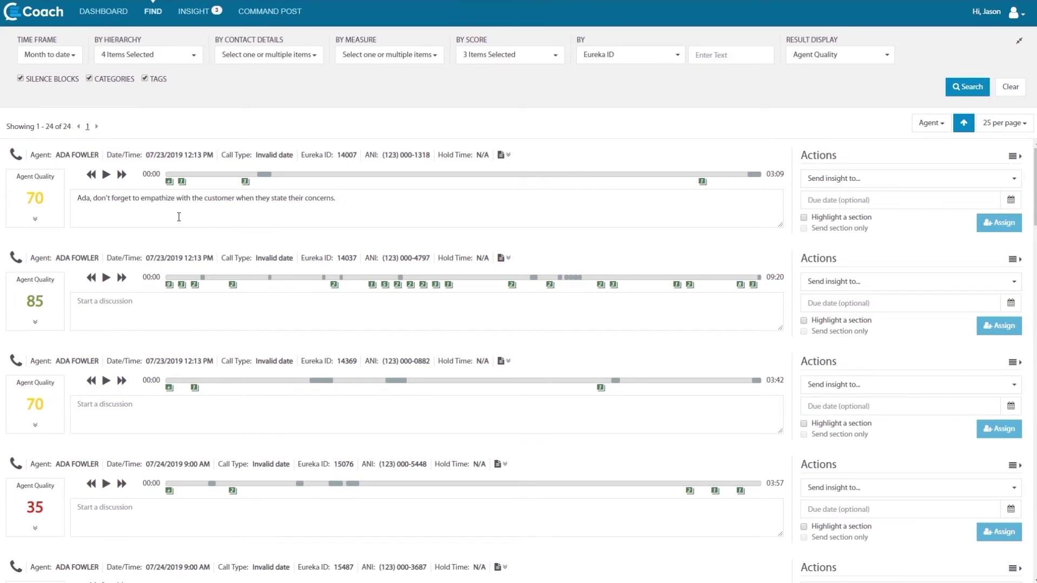
# Step: Send the first call's empathy feedback to its agent, highlighting the 53s–1m18s section
pyautogui.click(804, 218)
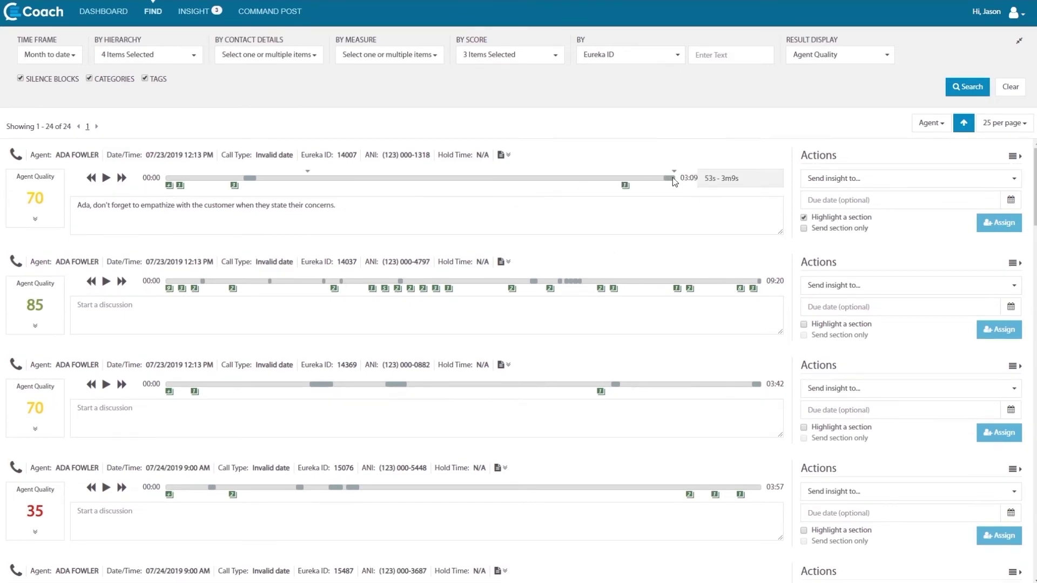
pyautogui.moveTo(674, 175); pyautogui.dragTo(375, 175)
pyautogui.click(900, 184)
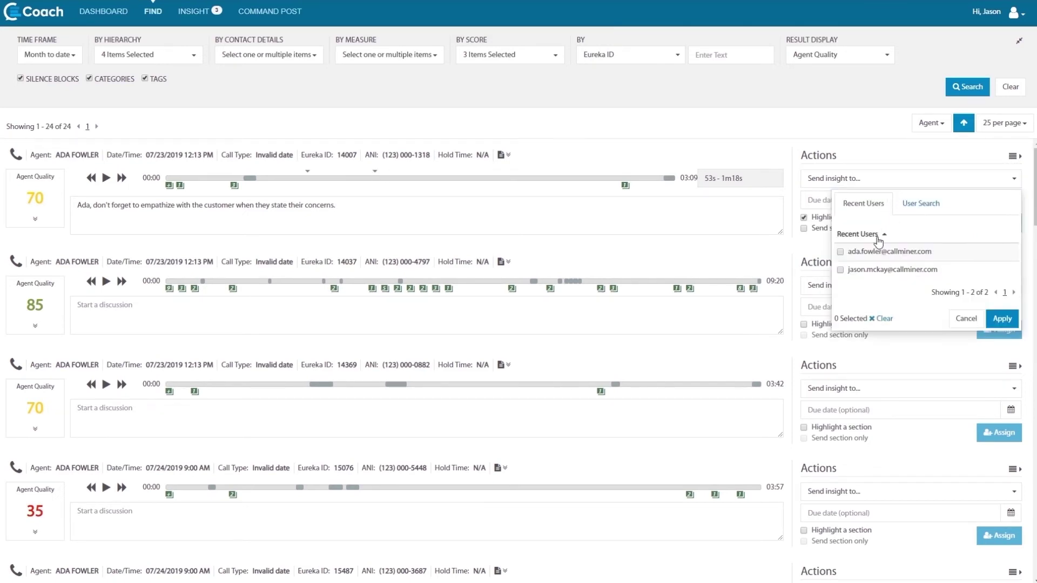
pyautogui.click(841, 253)
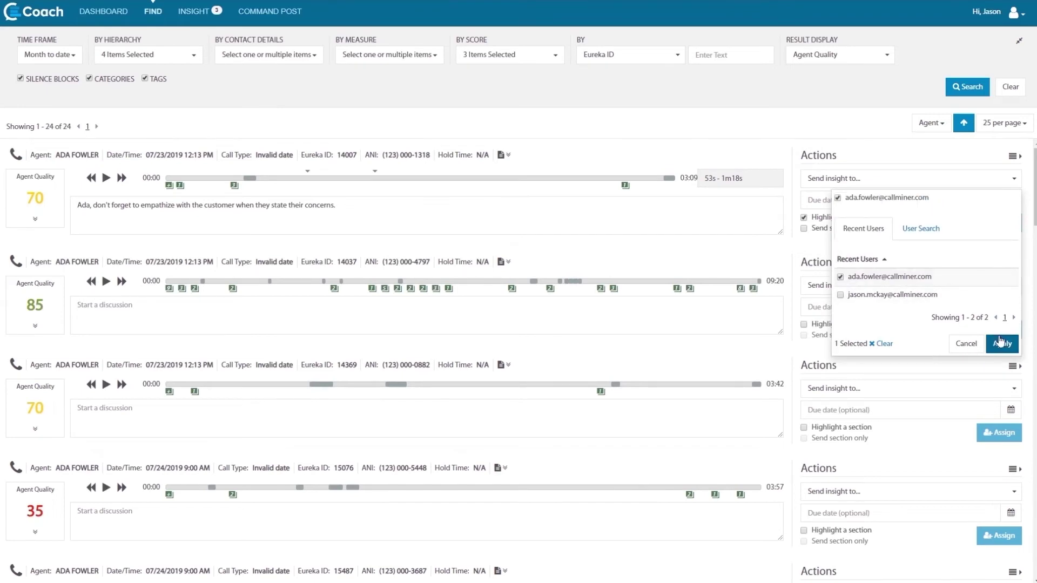
pyautogui.click(1002, 344)
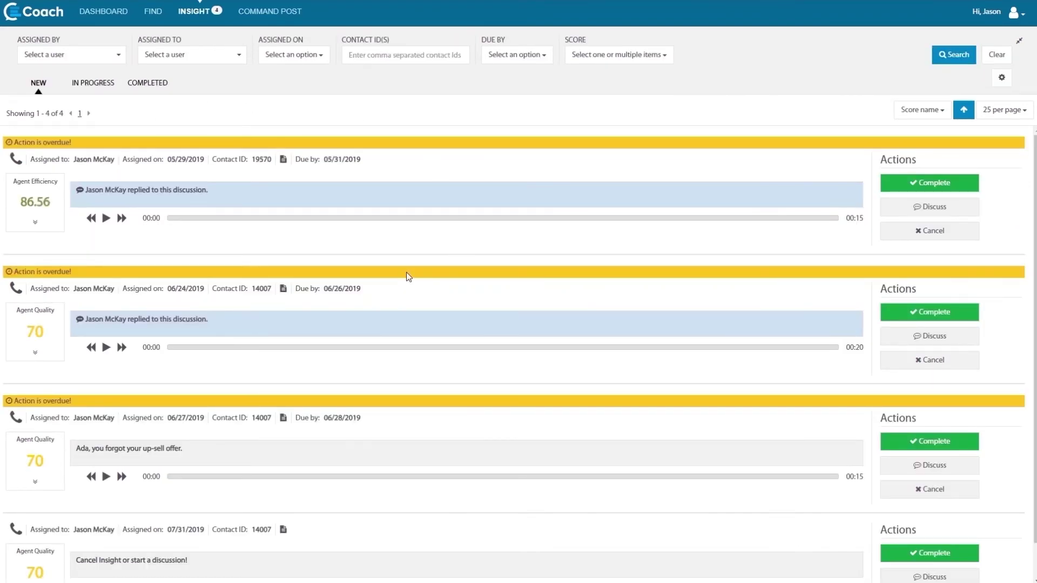
# Step: Open the Active Discussion on the empathy feedback insight and begin writing a reply
pyautogui.scroll(-1, 409, 277)
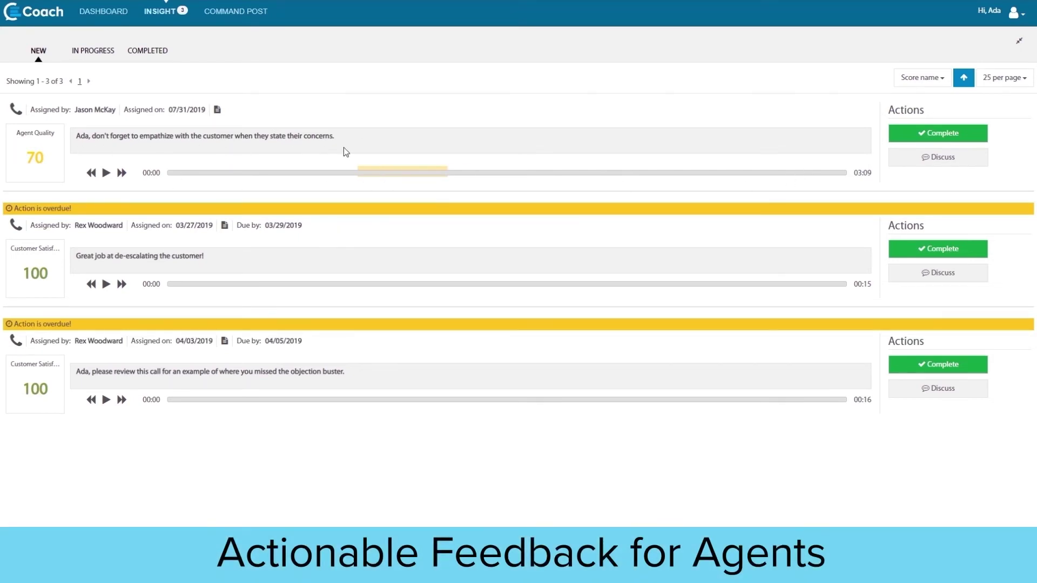
pyautogui.click(912, 160)
pyautogui.click(424, 124)
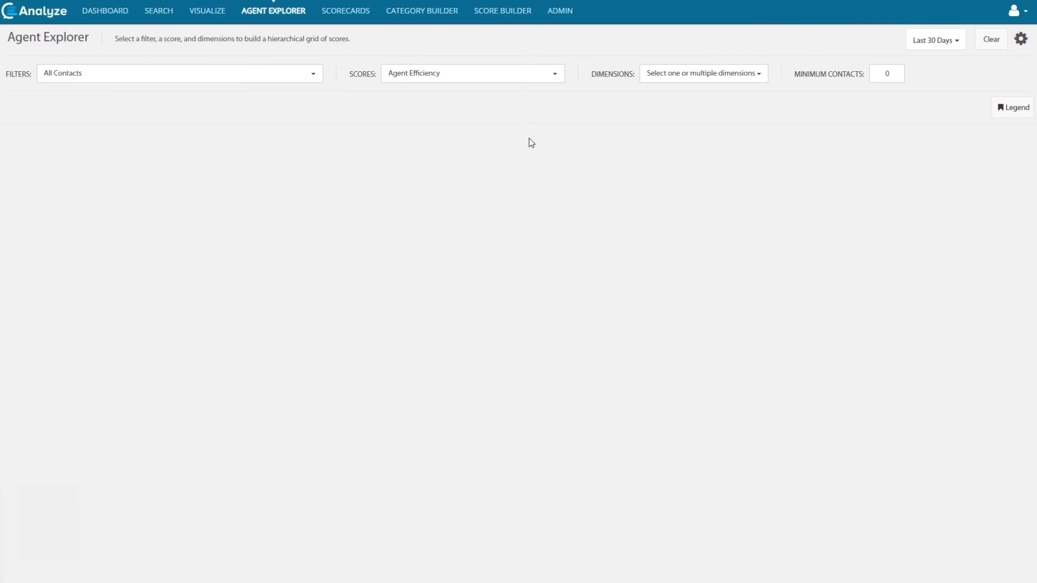
# Step: Set Scores to Agent Quality and start adding grouping dimensions
pyautogui.click(557, 80)
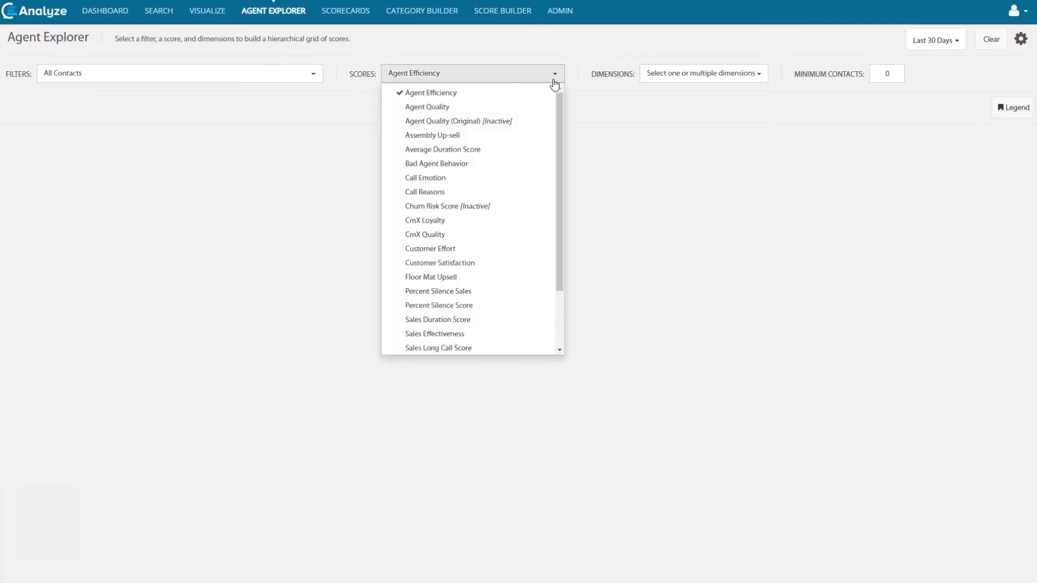
pyautogui.click(447, 107)
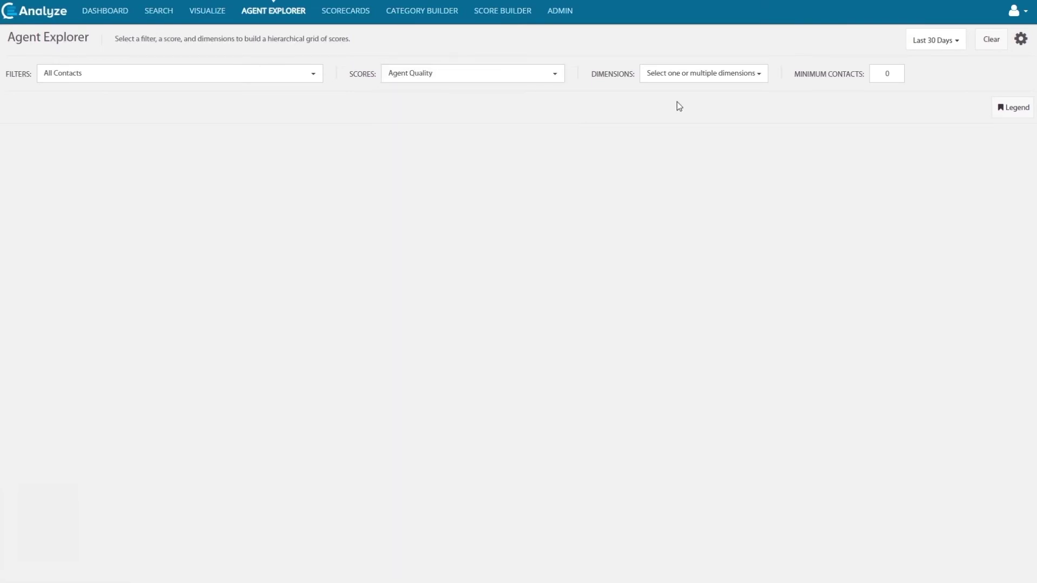
pyautogui.click(689, 79)
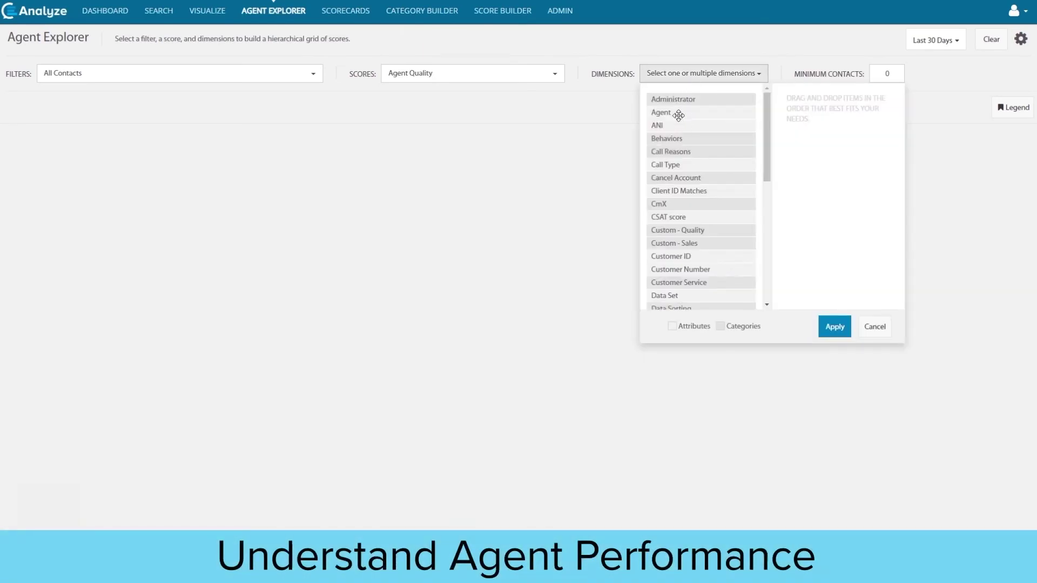
pyautogui.moveTo(679, 115); pyautogui.dragTo(794, 103)
pyautogui.scroll(-3, 691, 191)
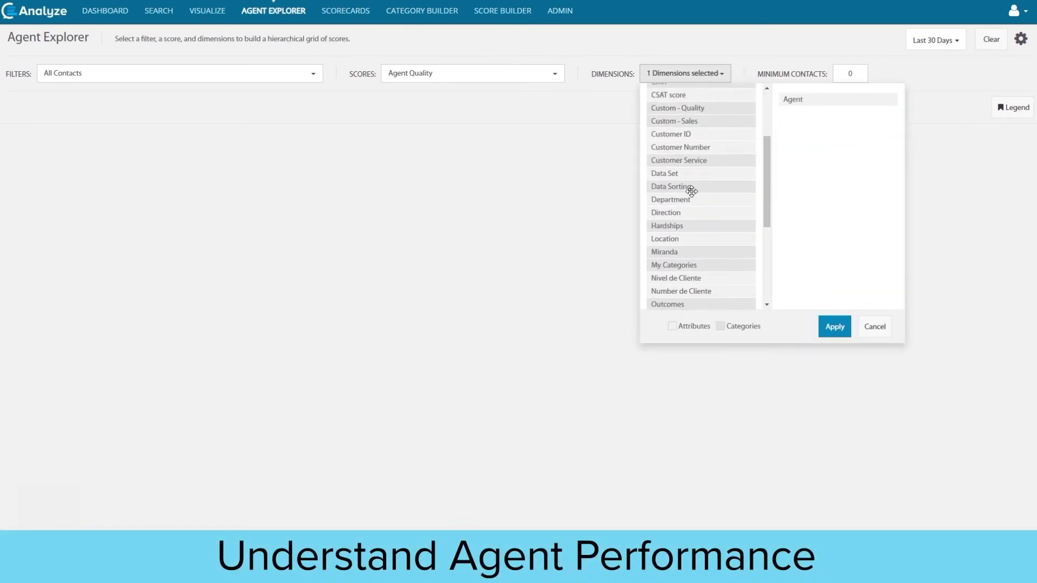
pyautogui.moveTo(683, 199); pyautogui.dragTo(811, 216)
# Step: Order dimensions Department, Supervisor, Agent, remove Direction, and apply the grid
pyautogui.scroll(-5, 711, 222)
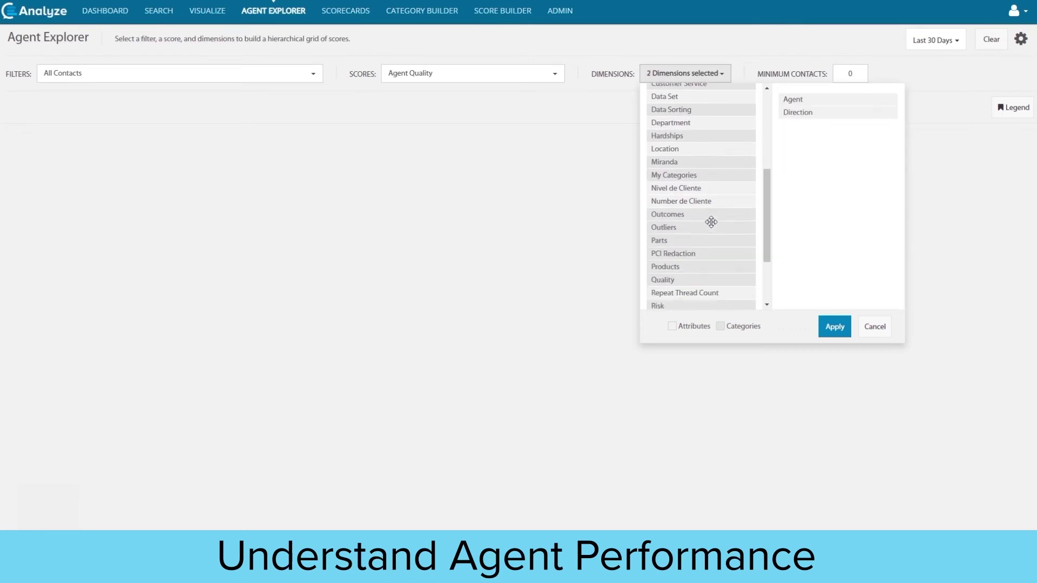
pyautogui.scroll(5, 702, 156)
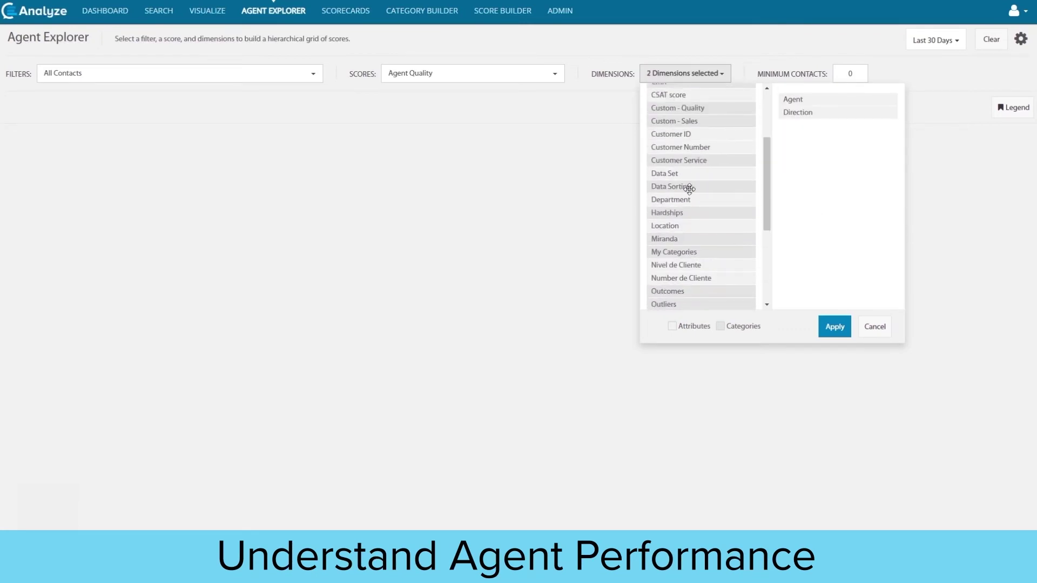
pyautogui.moveTo(691, 192); pyautogui.dragTo(800, 129)
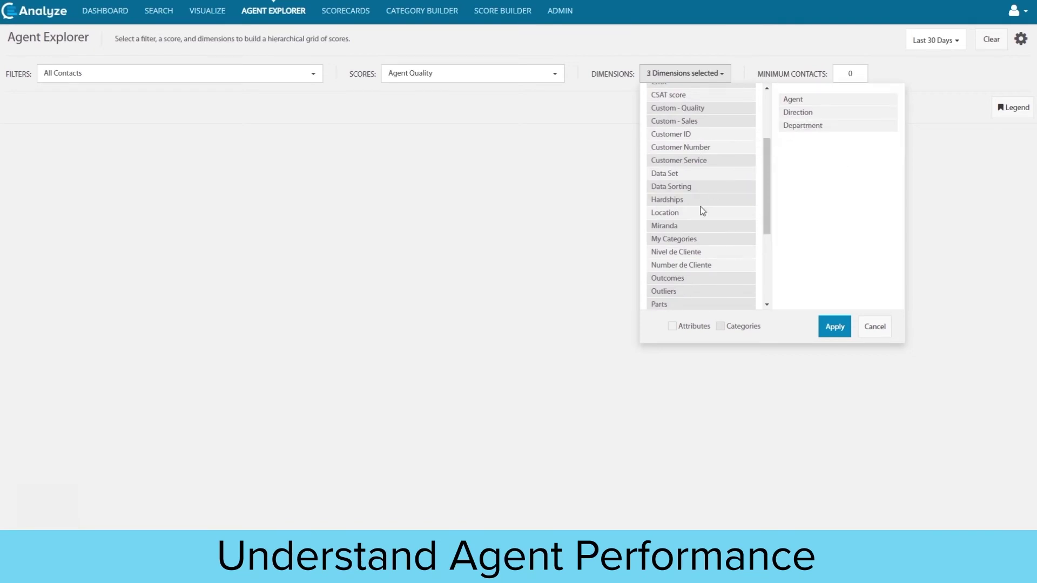
pyautogui.scroll(-3, 702, 211)
pyautogui.scroll(-3, 703, 210)
pyautogui.moveTo(689, 229); pyautogui.dragTo(825, 111)
pyautogui.moveTo(754, 117); pyautogui.dragTo(671, 137)
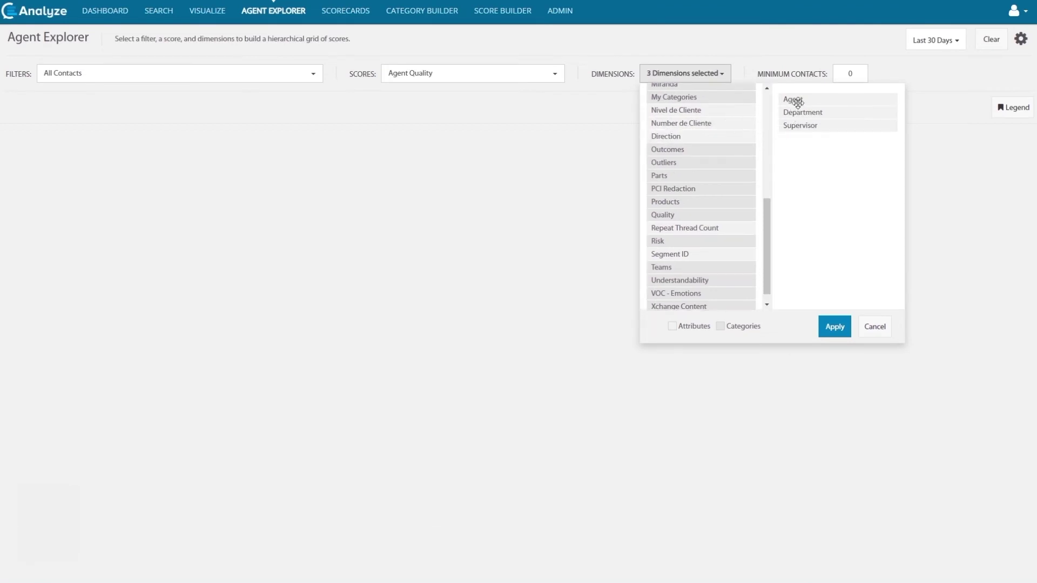
pyautogui.moveTo(797, 102); pyautogui.dragTo(805, 157)
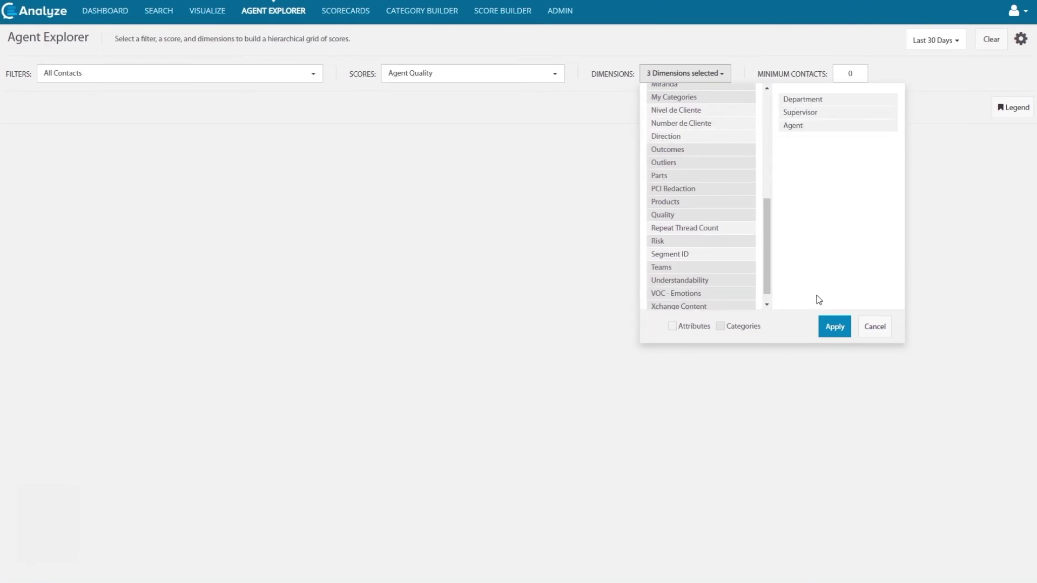
pyautogui.click(835, 328)
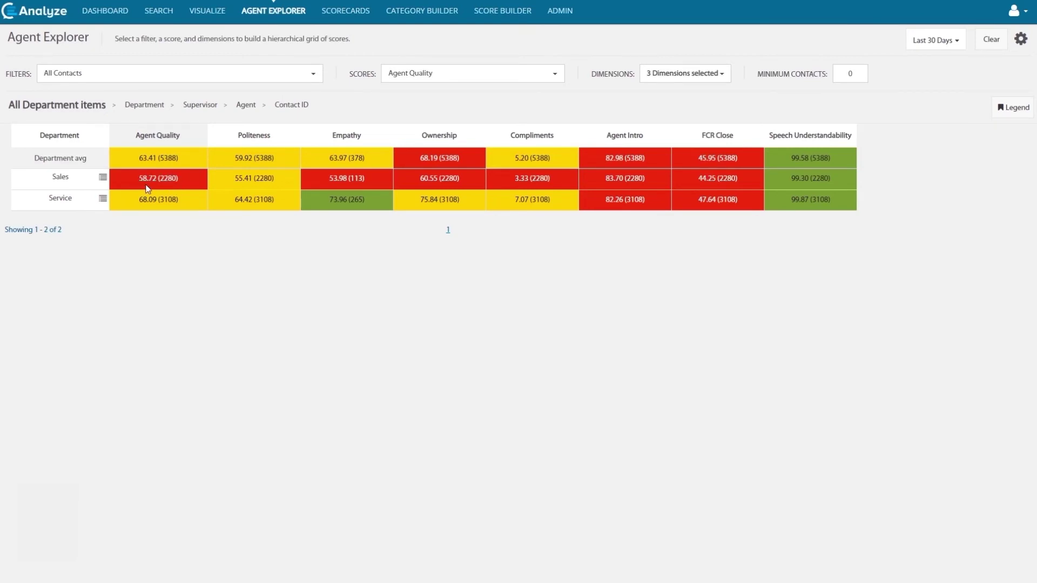
# Step: Drill from Sales into one supervisor's team, then list one agent's Agent Quality calls
pyautogui.click(60, 179)
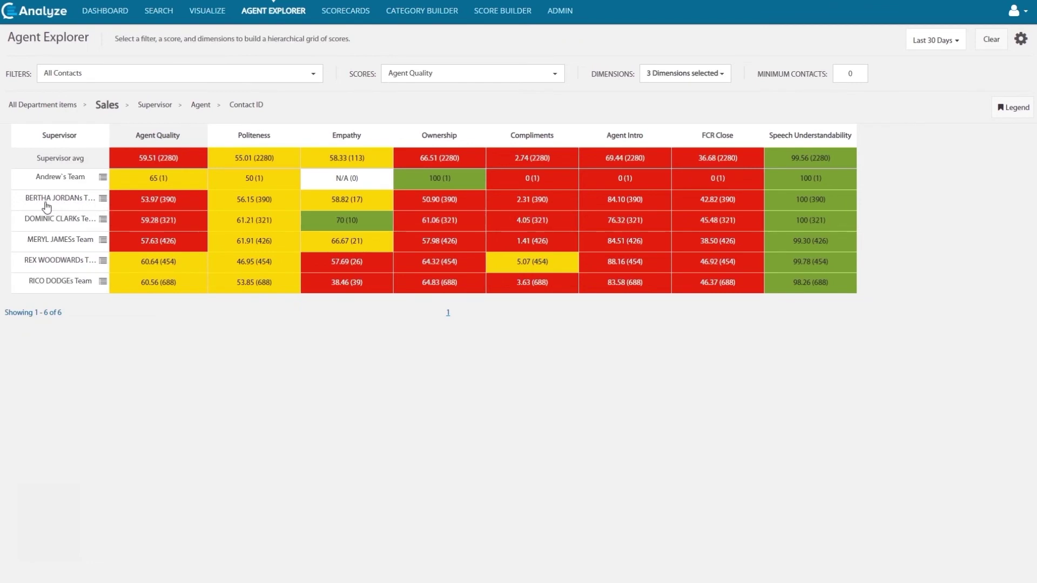
pyautogui.click(63, 200)
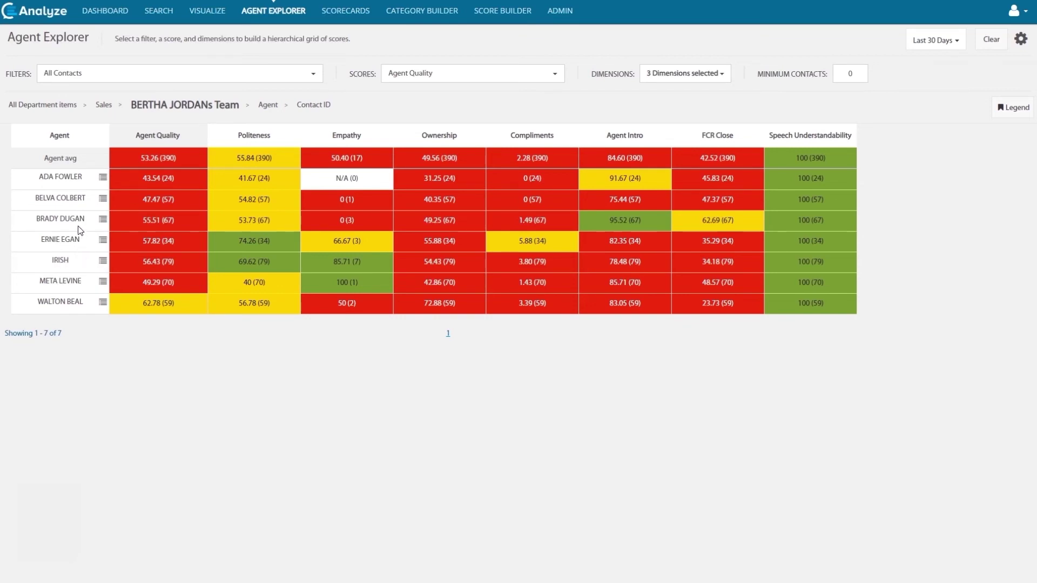
pyautogui.click(156, 221)
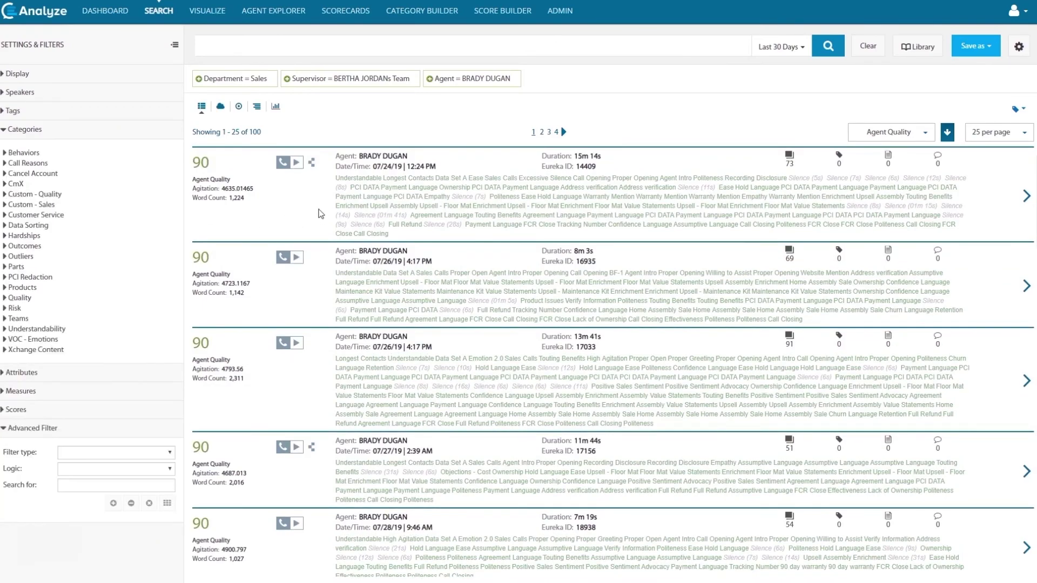
# Step: Open the agent's 12m 48s call scored 85 from the results list
pyautogui.scroll(-5, 319, 214)
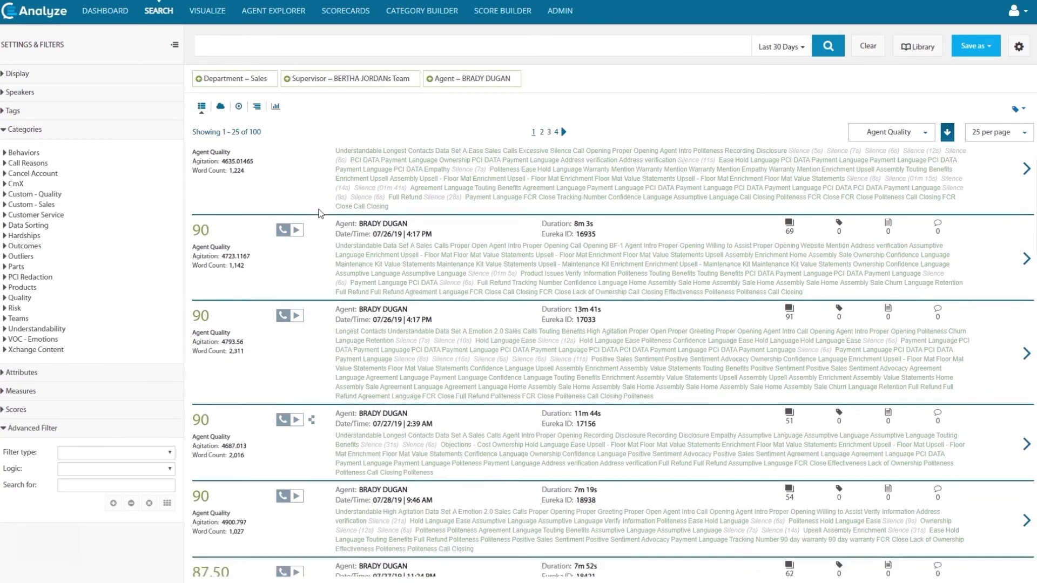
pyautogui.scroll(-7, 319, 213)
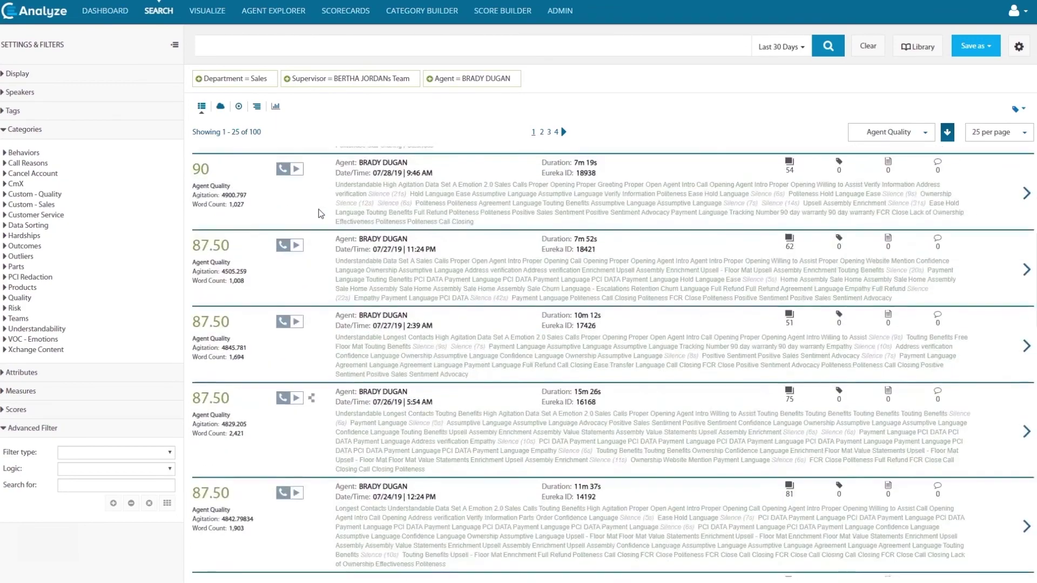
pyautogui.scroll(-5, 319, 214)
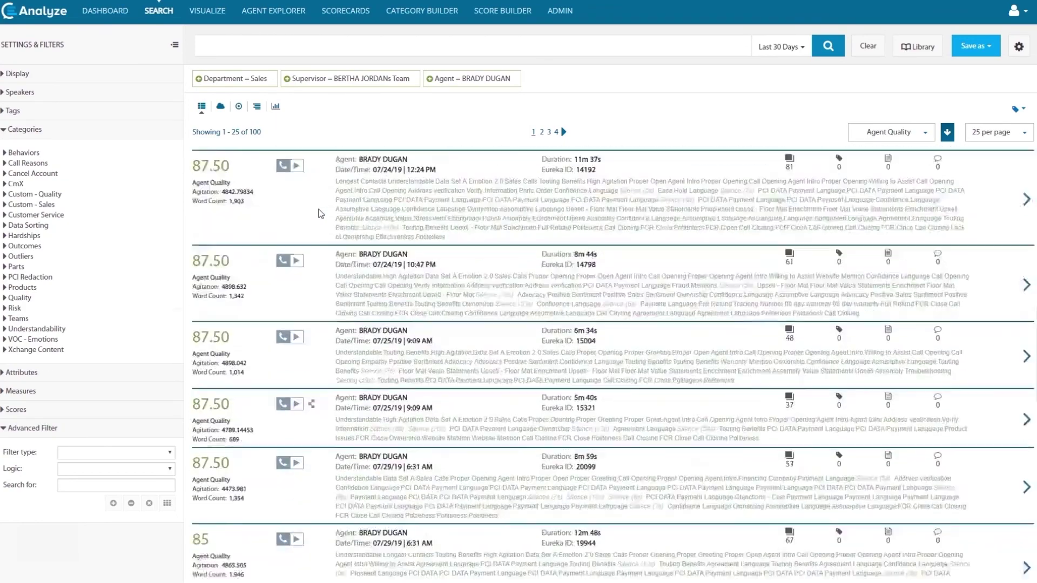
pyautogui.scroll(-3, 319, 214)
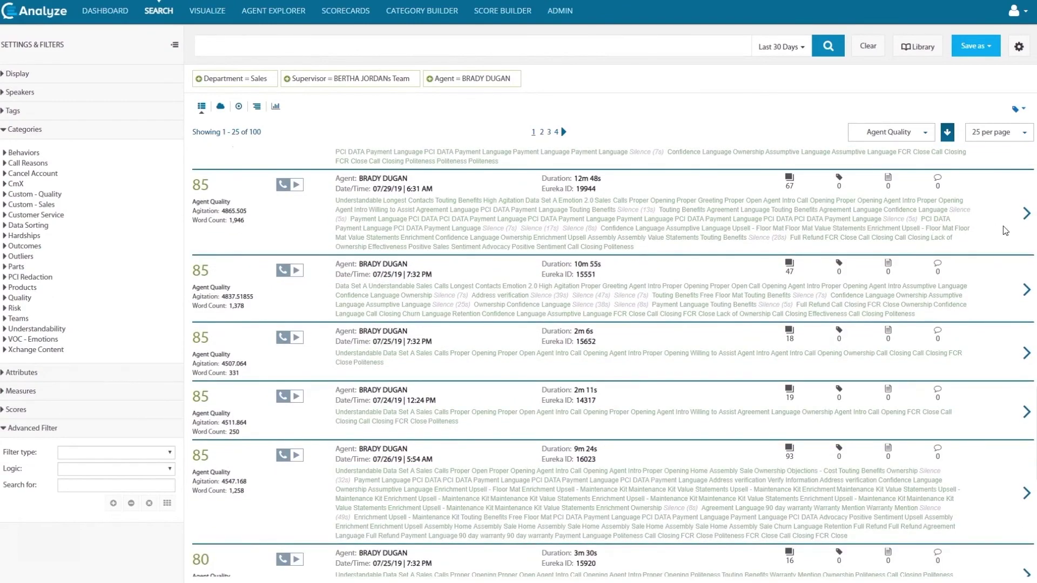
pyautogui.click(1027, 214)
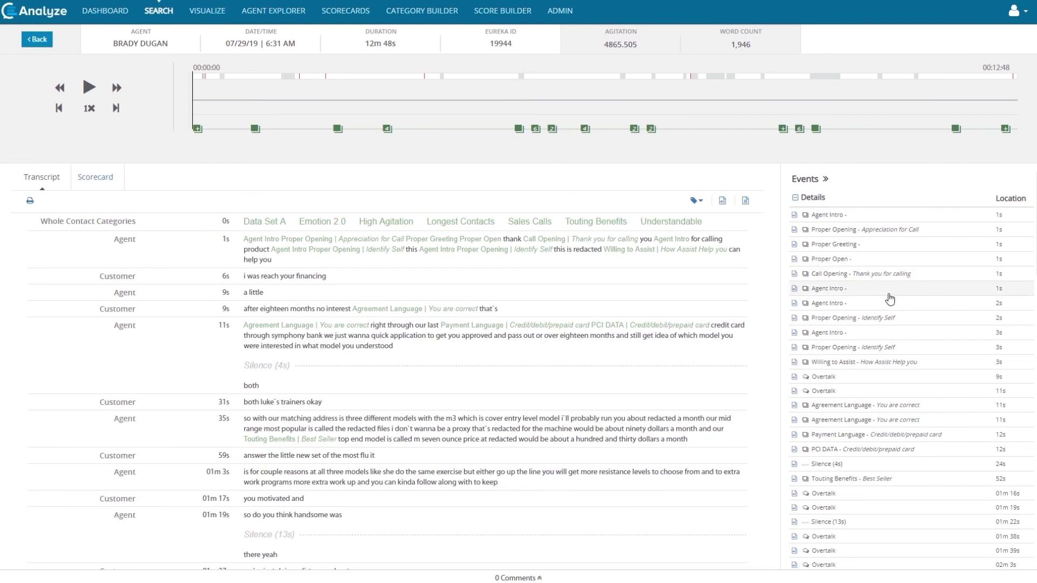
# Step: Review the call's events, then show its Scorecard with Agent Quality 85 and Customer Effort 90.81
pyautogui.scroll(-2, 889, 319)
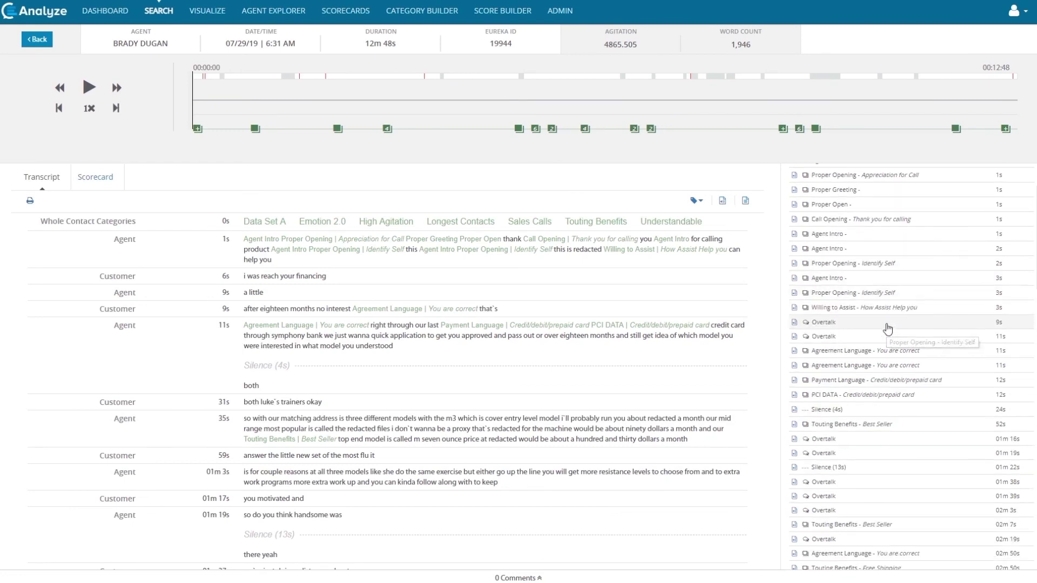
pyautogui.scroll(-1, 888, 328)
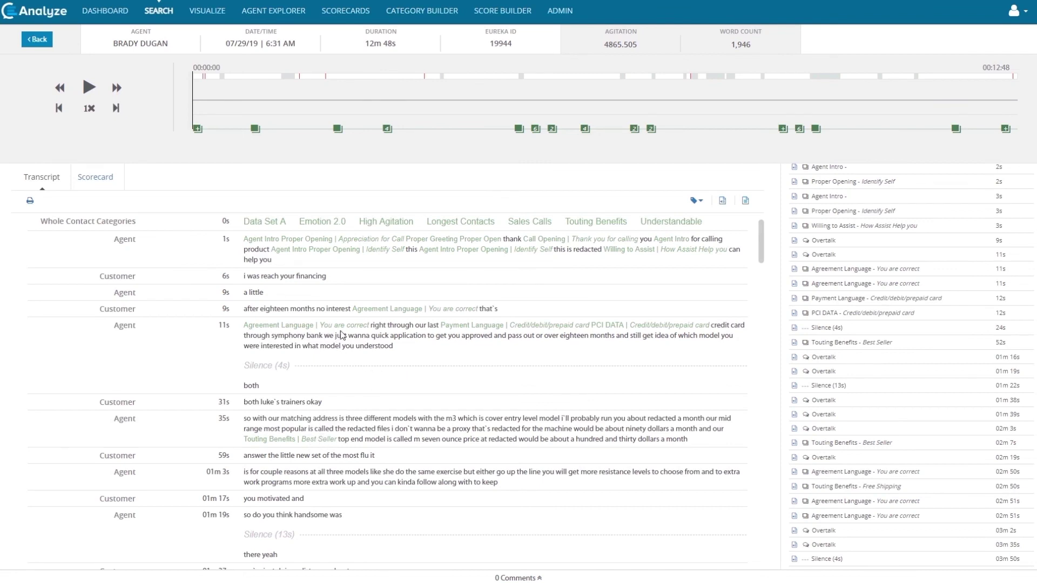
pyautogui.click(93, 179)
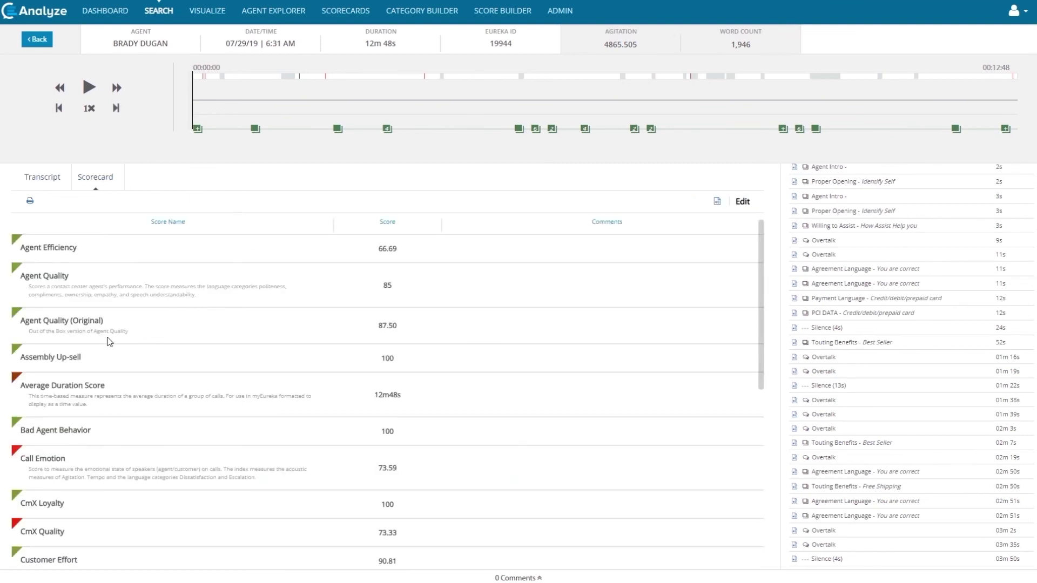
# Step: Expand Agent Quality to reveal Politeness, Ownership and Compliments sub-scores
pyautogui.click(45, 280)
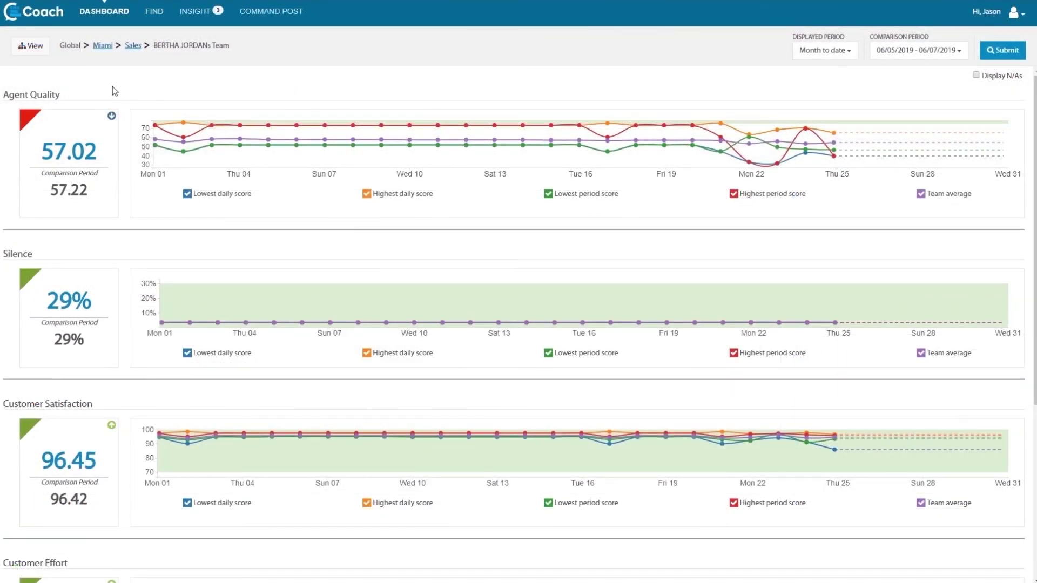
# Step: Expand the per-agent breakdown under the team's Agent Quality card
pyautogui.moveTo(69, 213)
pyautogui.click(69, 209)
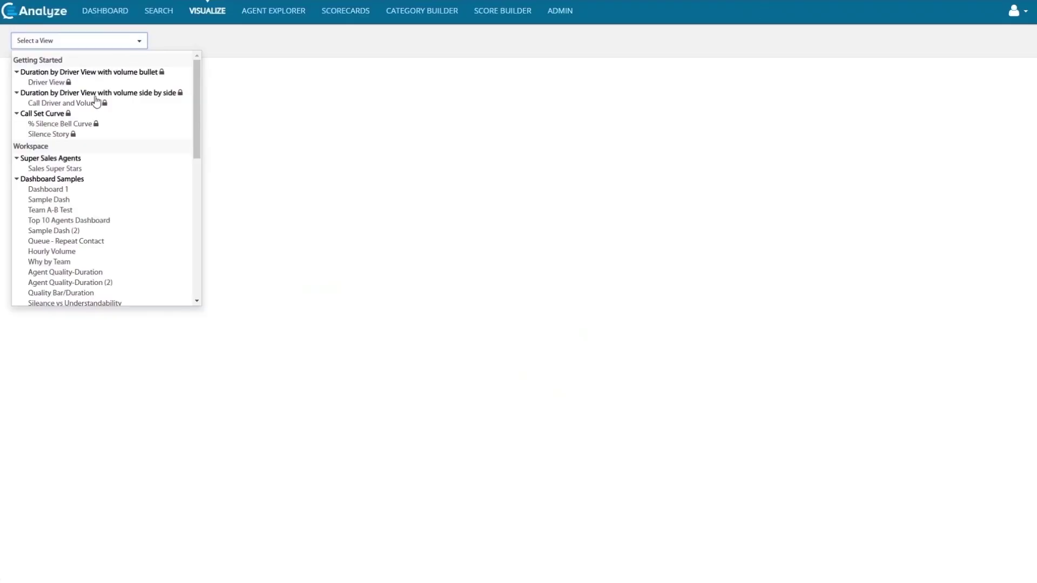
# Step: Show the % Silence Bell Curve histogram and read bar counts like 31 calls at 0.55
pyautogui.click(55, 127)
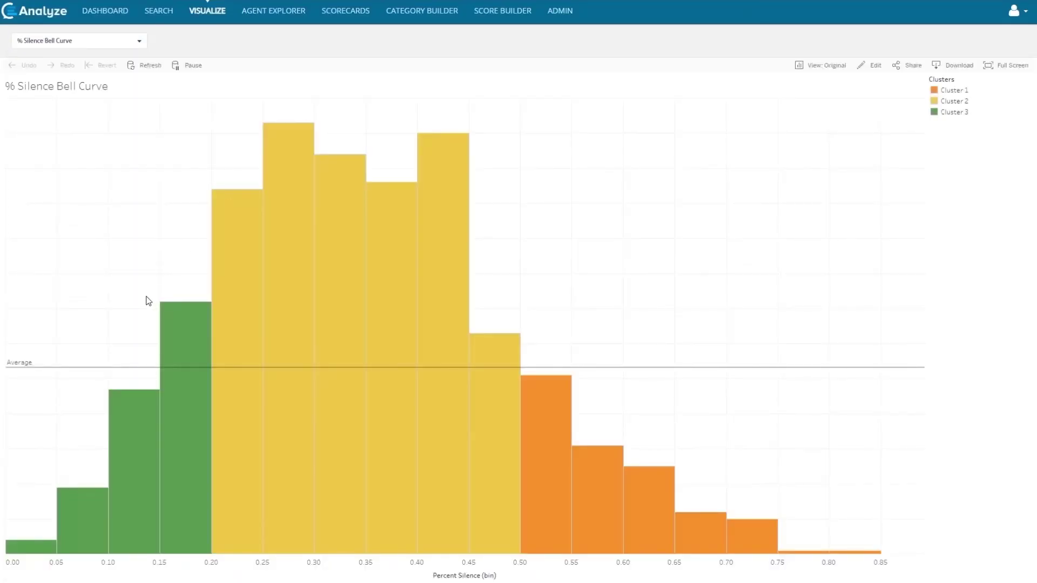
pyautogui.moveTo(290, 322)
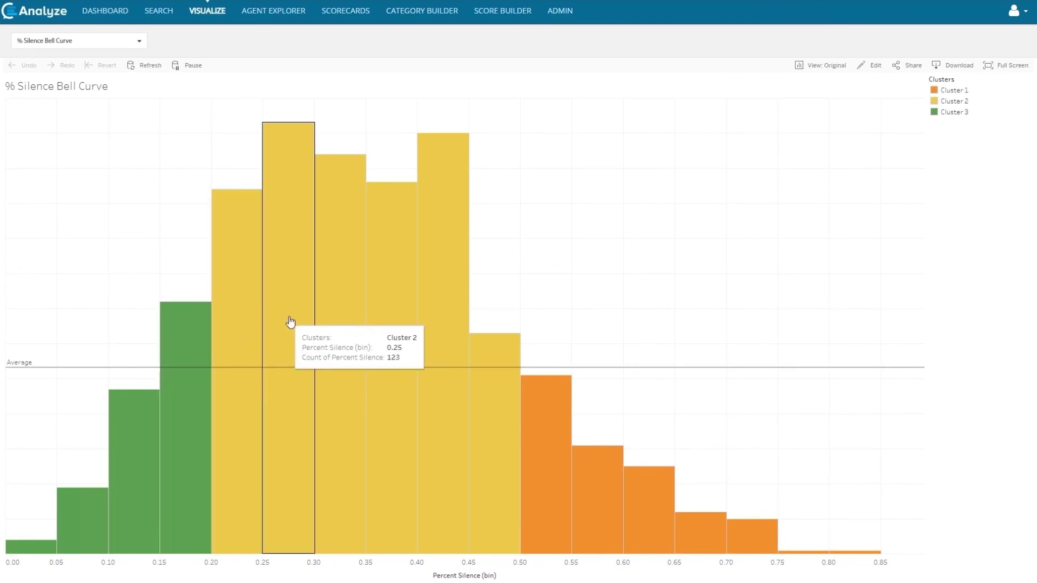
pyautogui.moveTo(490, 360)
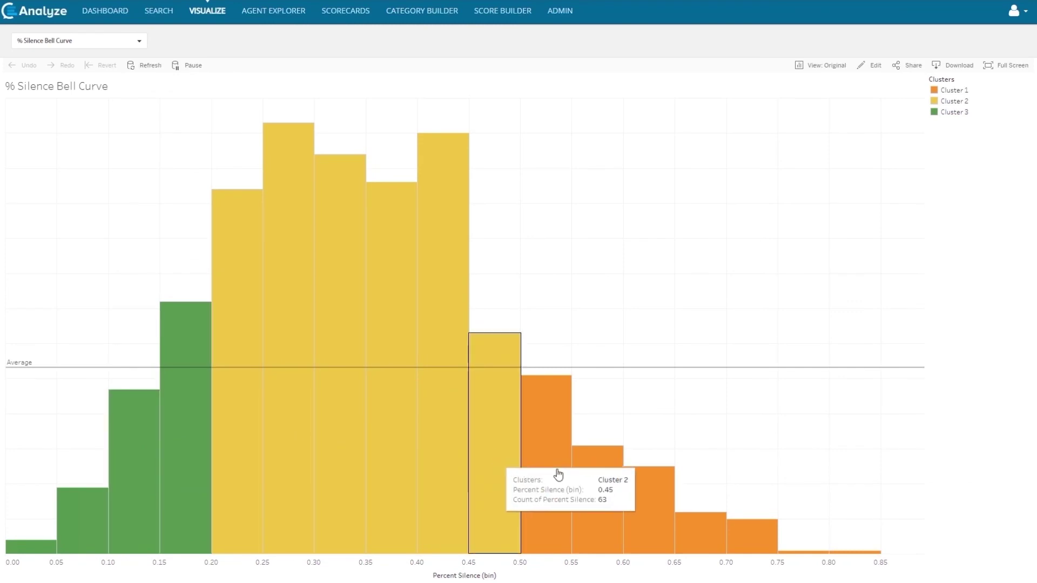
pyautogui.moveTo(601, 479)
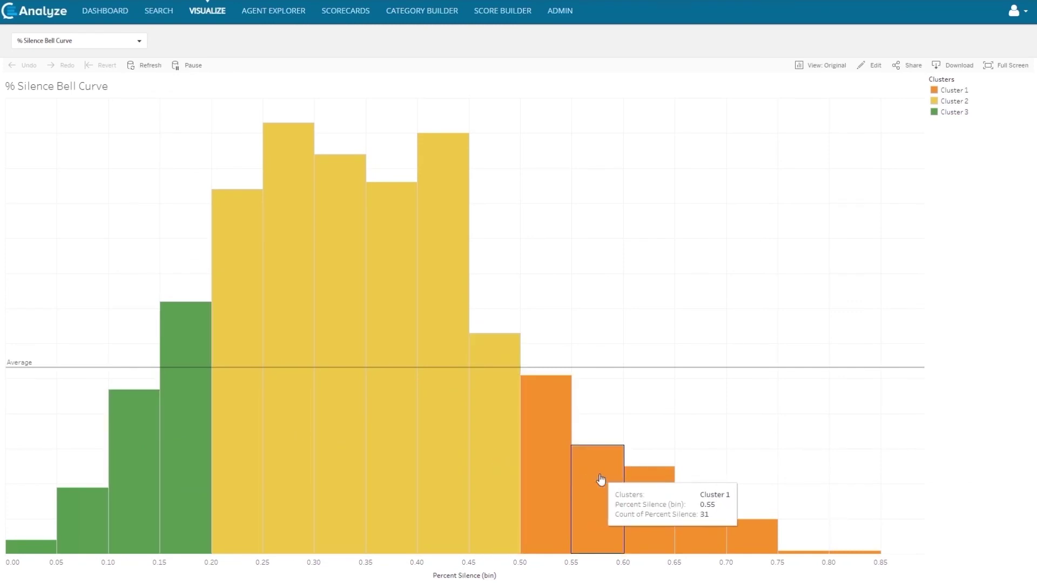